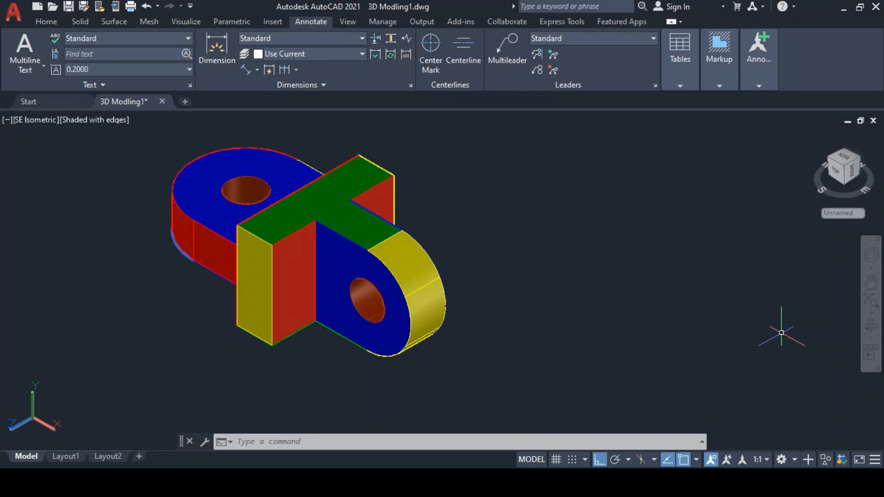
Open the Standard dimension style for modification and keep Decimal as its primary linear unit format
type("d")
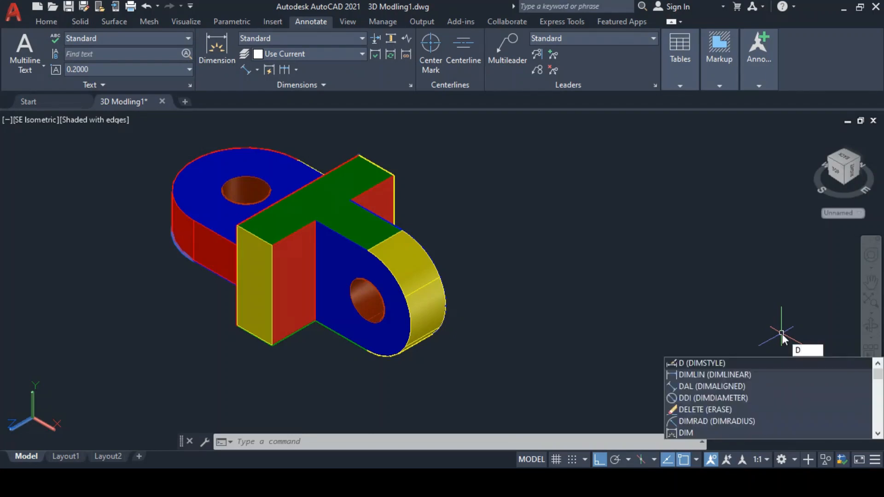
left_click(714, 367)
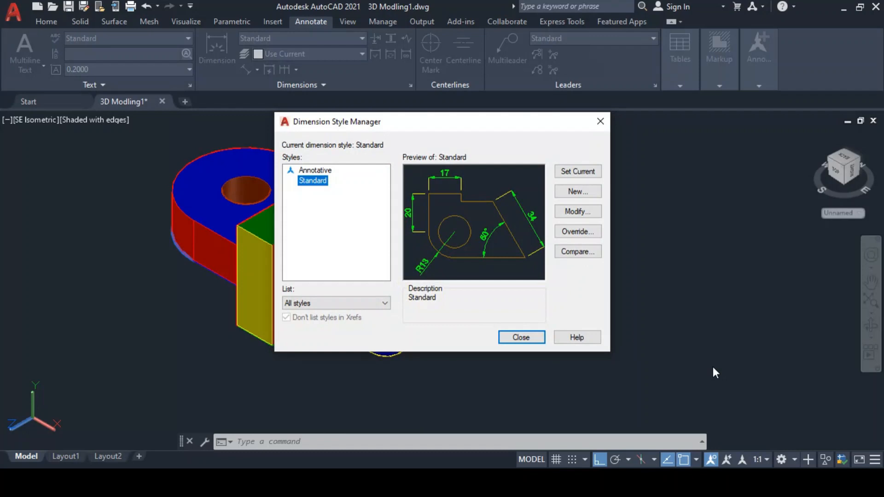
left_click(576, 216)
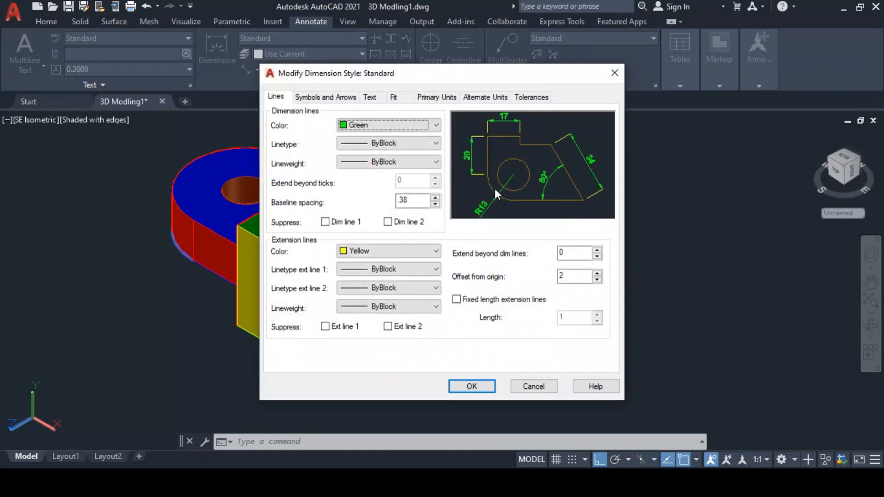
left_click(451, 100)
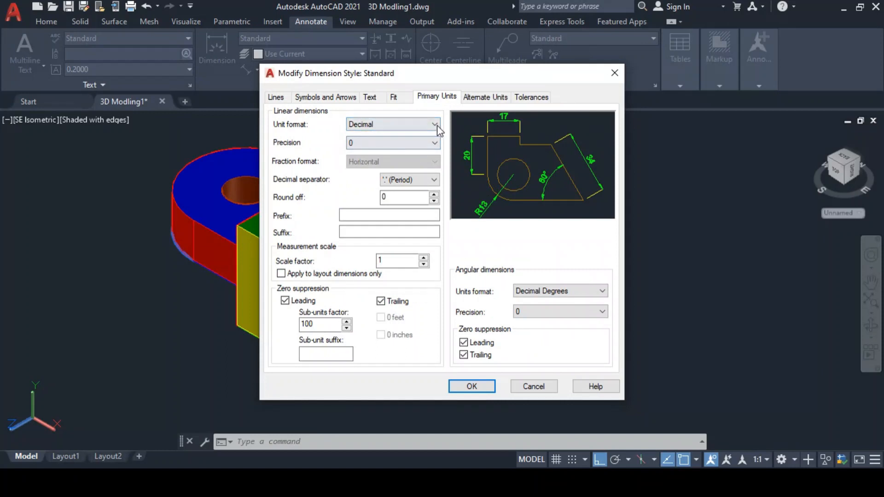
left_click(435, 125)
left_click(435, 125)
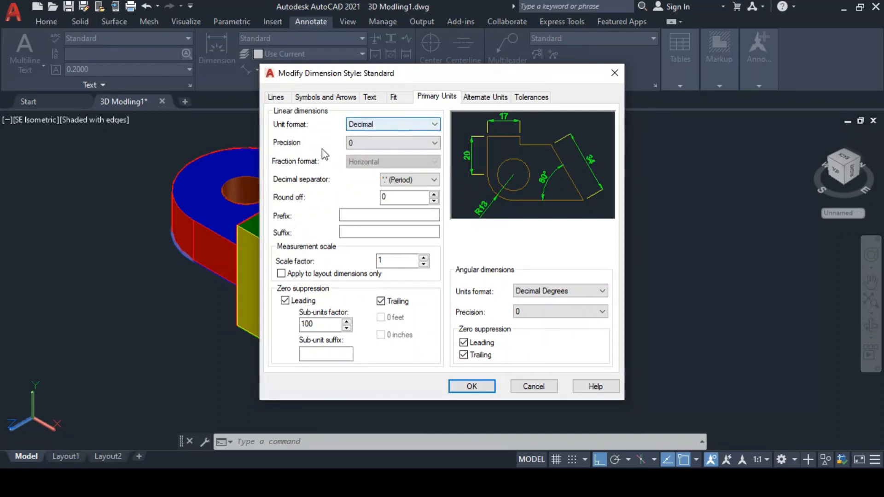
Try a linear dimension precision of 0.00, and return the precision to 0
left_click(430, 144)
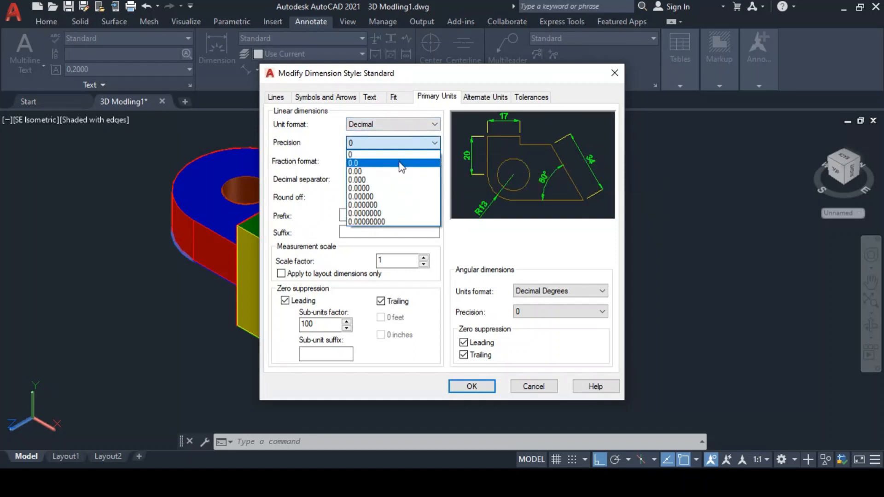
left_click(369, 172)
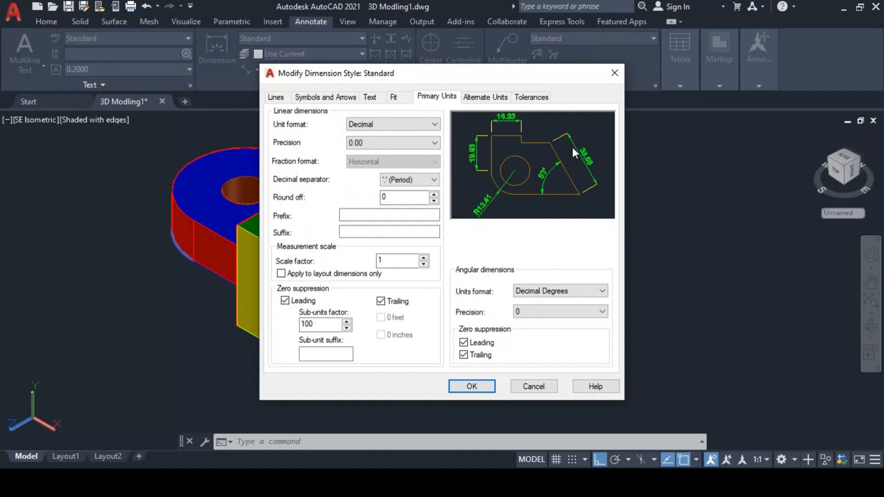
left_click(435, 143)
left_click(399, 155)
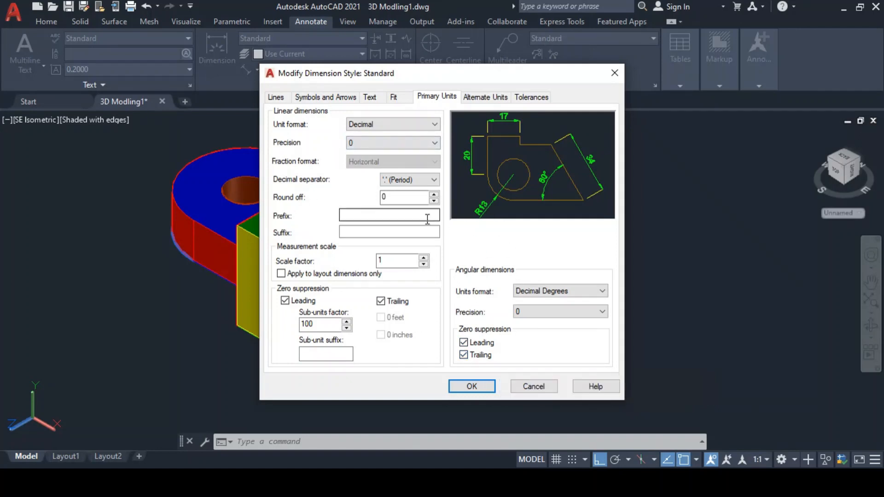
Set the text color of the Standard dimension style to yellow, keeping the text height at 3
left_click(400, 101)
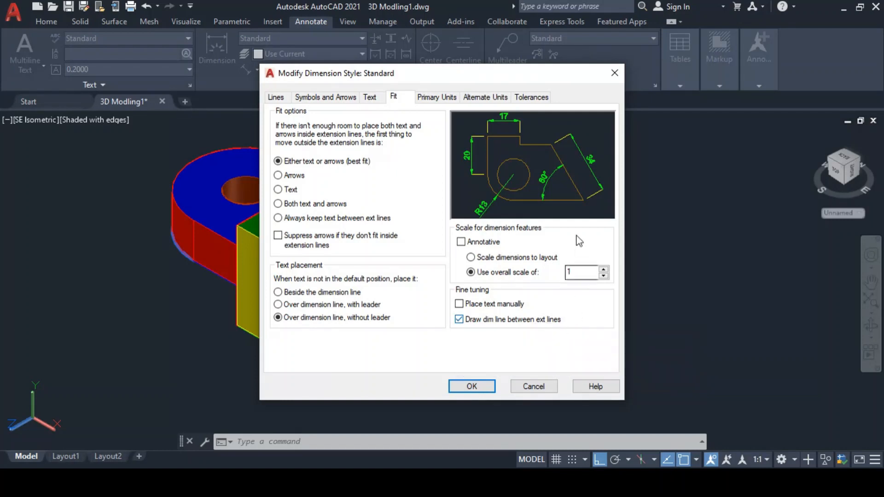
left_click(371, 98)
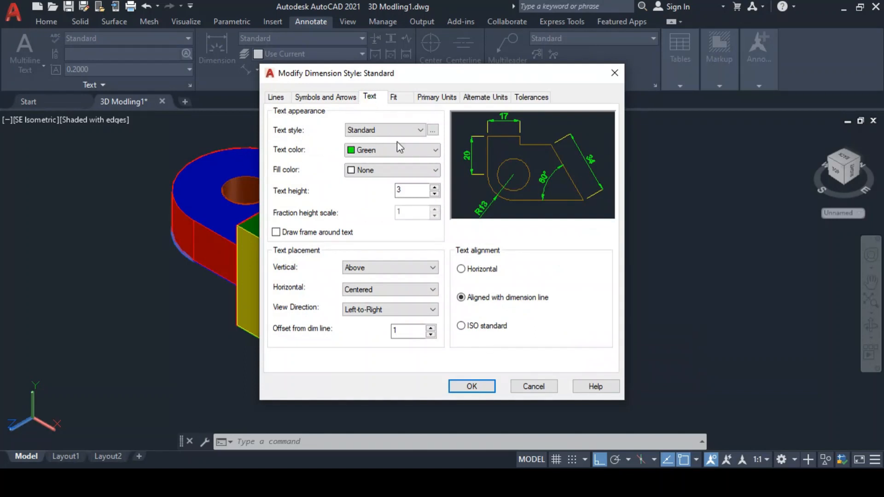
left_click(436, 151)
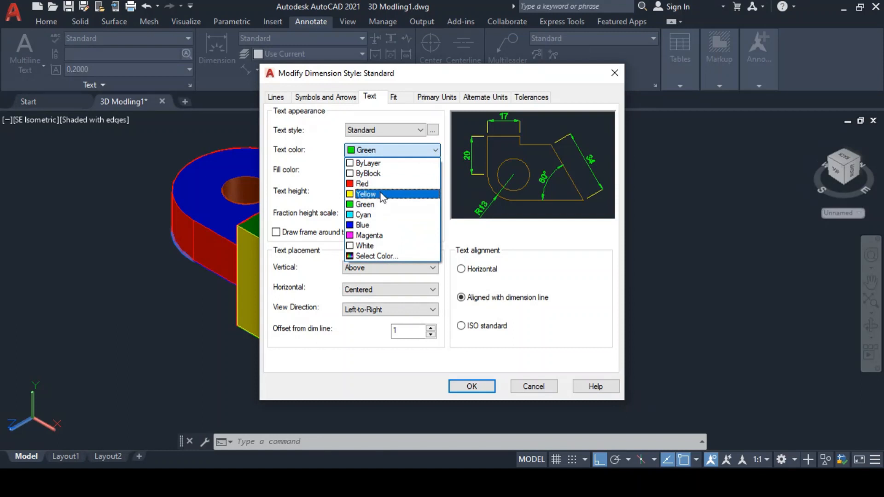
left_click(375, 192)
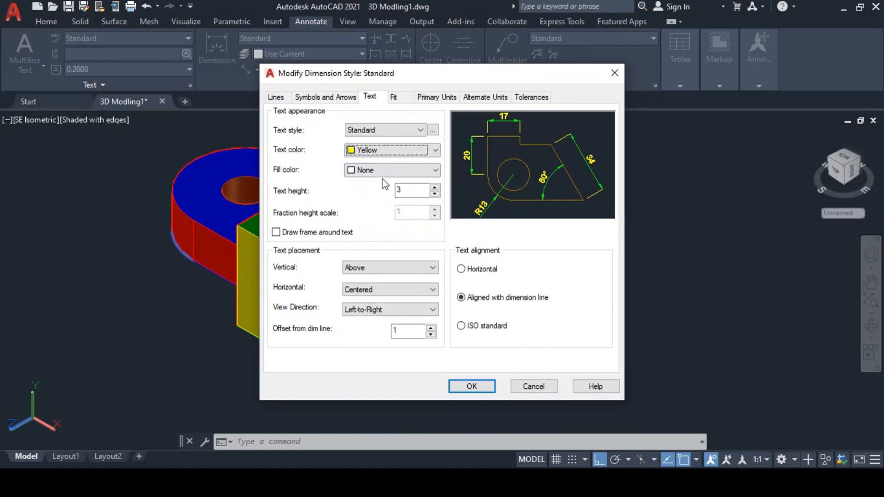
double_click(411, 191)
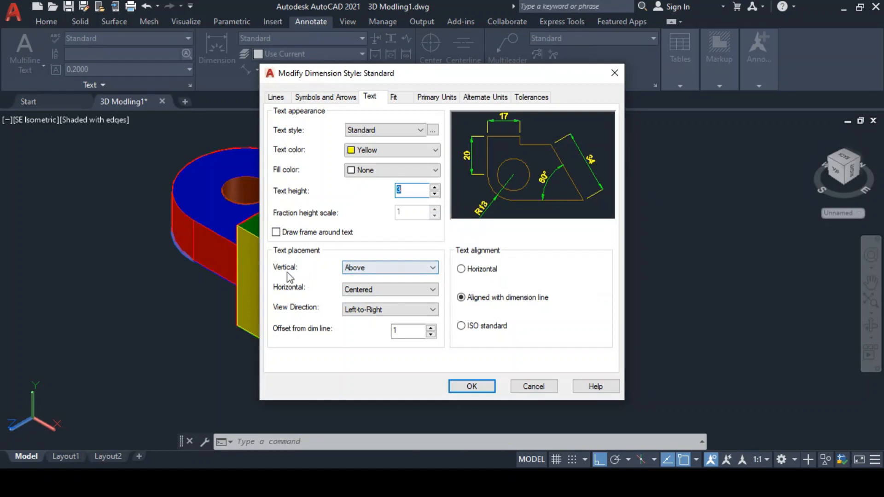
Try Centered vertical placement for the dimension text, and restore the placement to Above
left_click(433, 268)
left_click(372, 279)
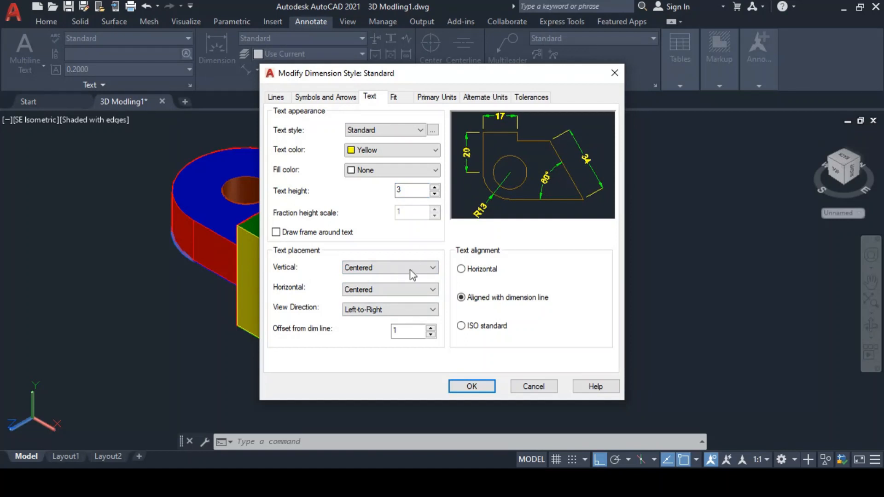
left_click(431, 268)
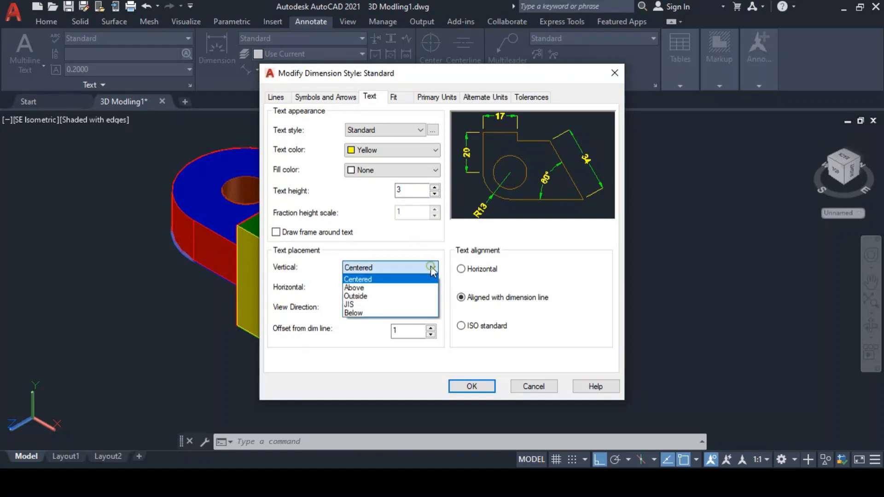
left_click(385, 288)
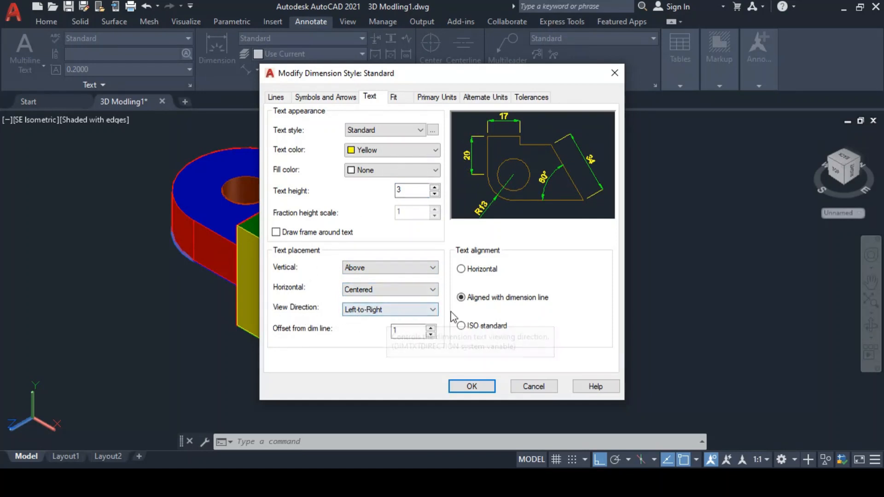
Try the ISO standard text alignment, and restore Aligned with dimension line
left_click(402, 332)
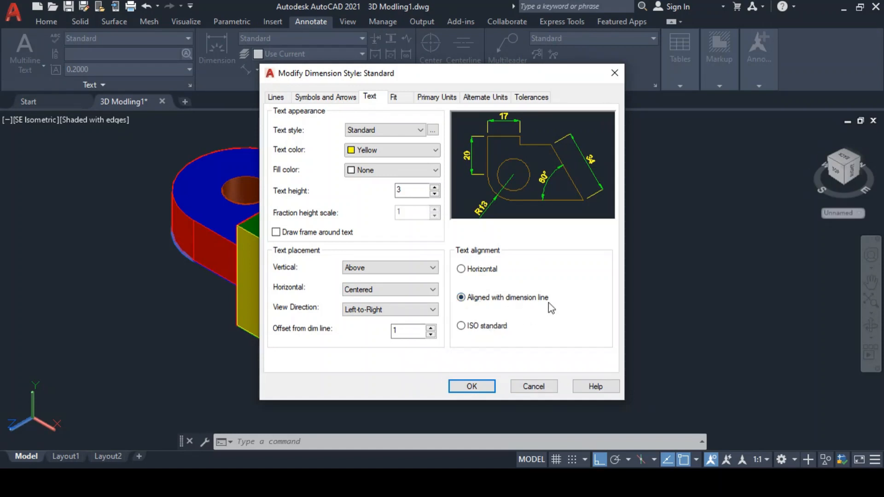
left_click(461, 326)
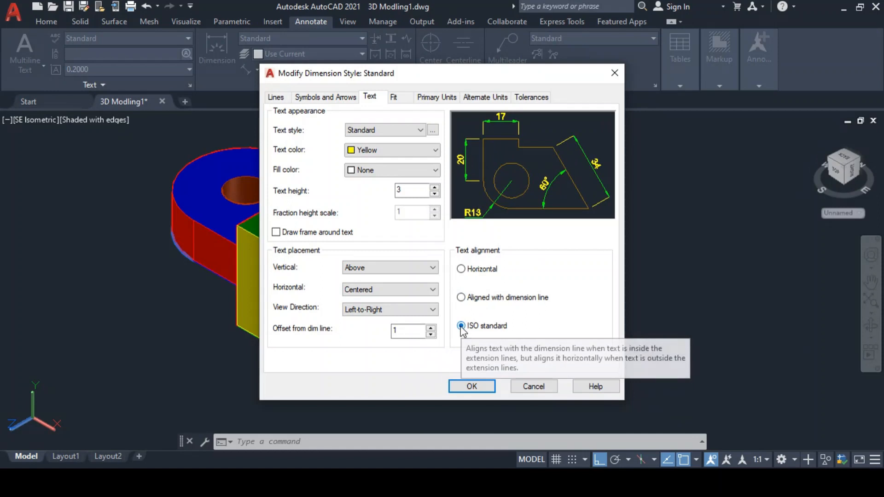
left_click(461, 298)
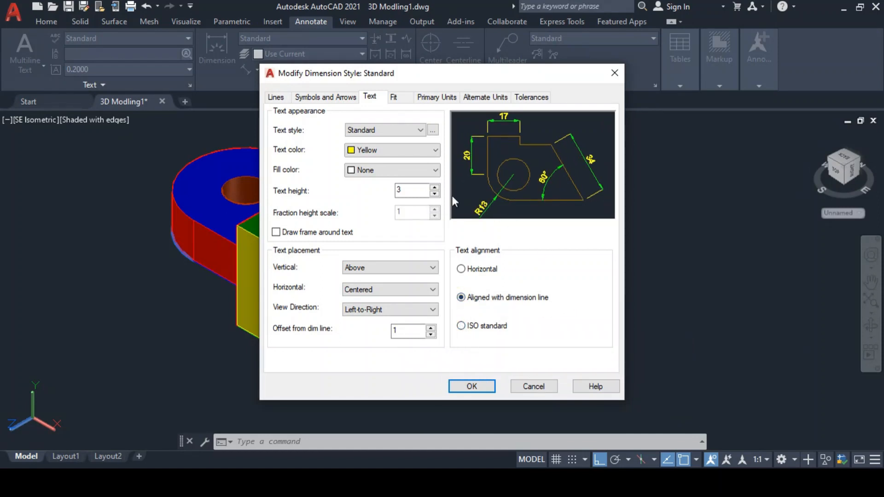
Review the arrowhead size among the symbol and arrow settings of the Standard dimension style
left_click(333, 97)
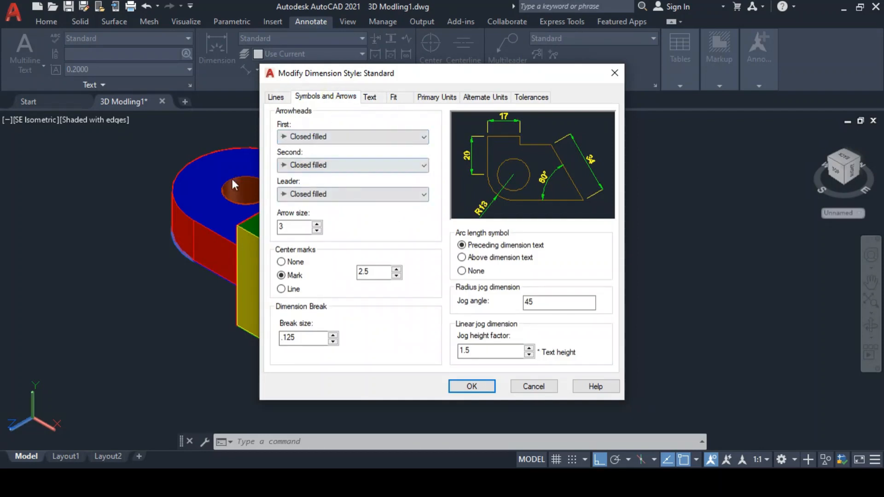
double_click(297, 228)
left_click(297, 229)
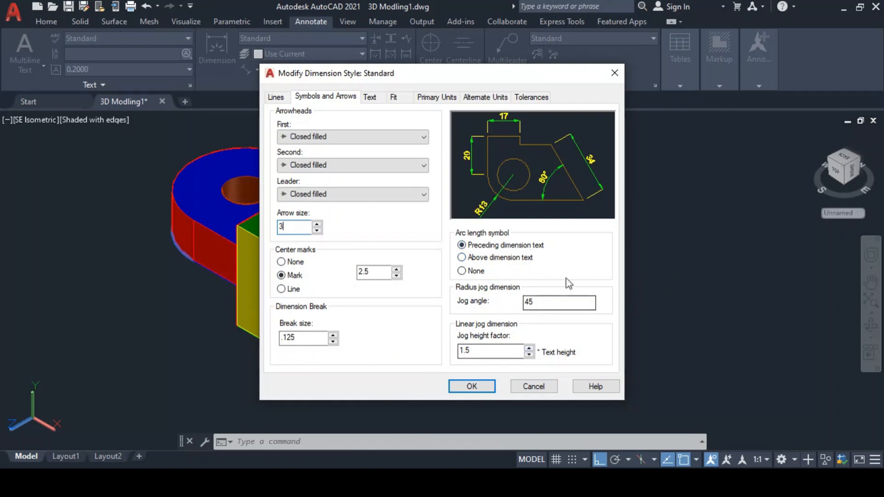
Try extending the extension lines 2 beyond the dimension lines, and restore the extension to 0
left_click(277, 98)
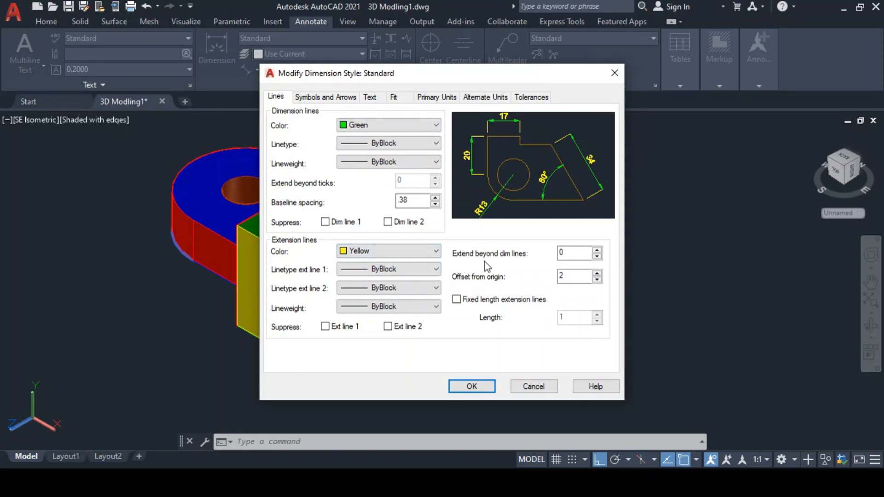
left_click(572, 254)
key("BackSpace")
type("2")
left_click(572, 276)
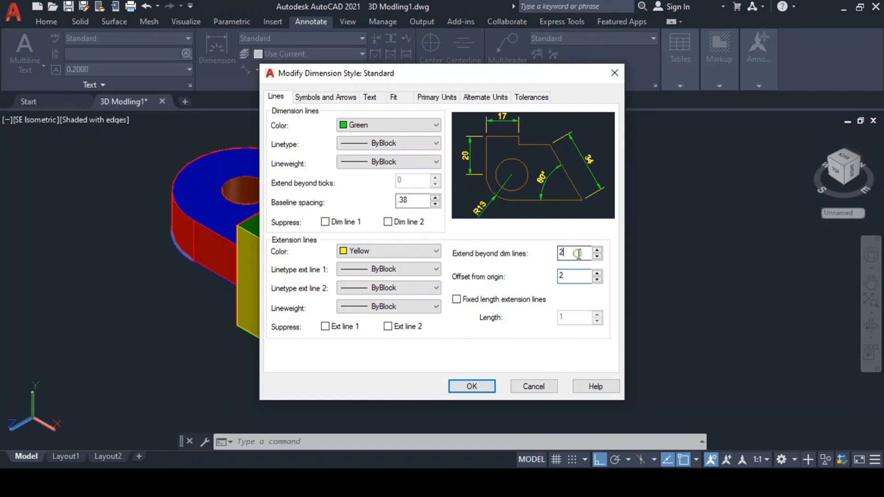
key("BackSpace")
left_click(571, 276)
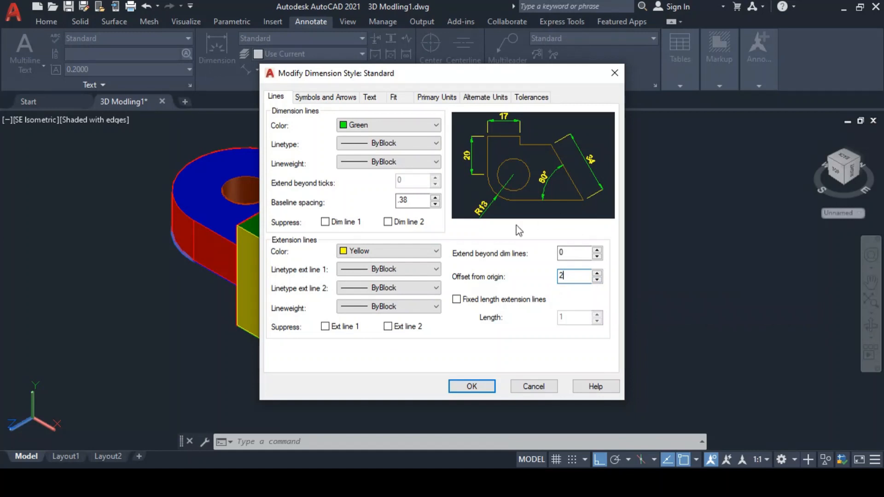
Apply the changes to the Standard dimension style and close the Dimension Style Manager
left_click(473, 388)
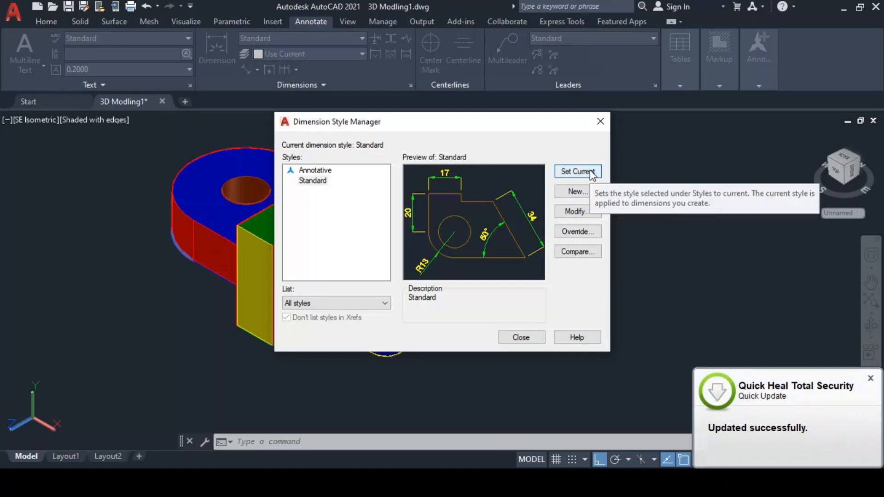
left_click(521, 337)
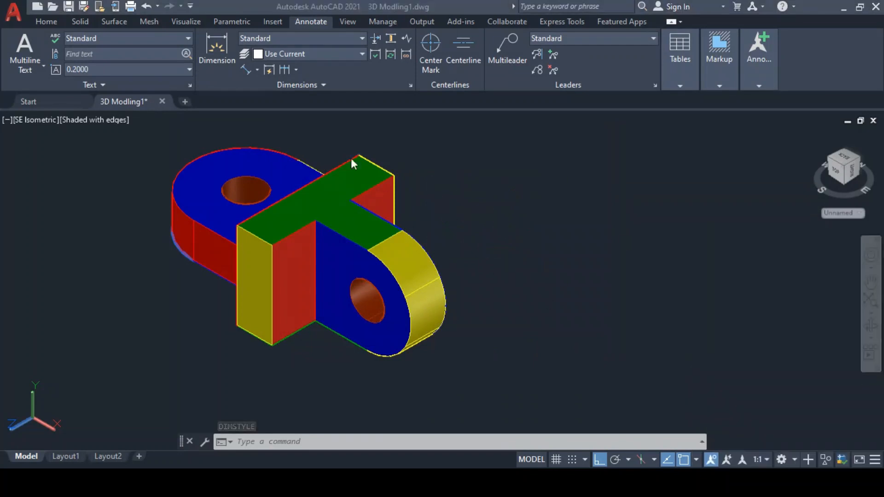
Align the UCS with the green T-shaped top face of the solid using the Face option
left_click(46, 21)
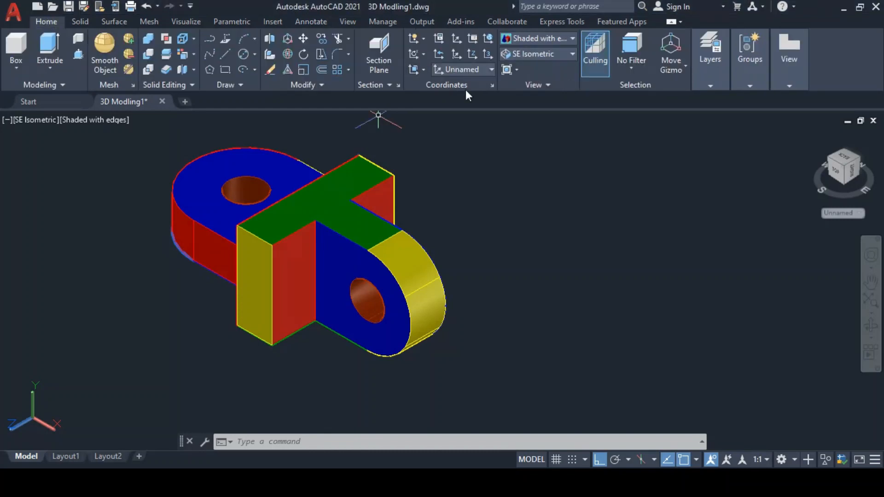
left_click(422, 70)
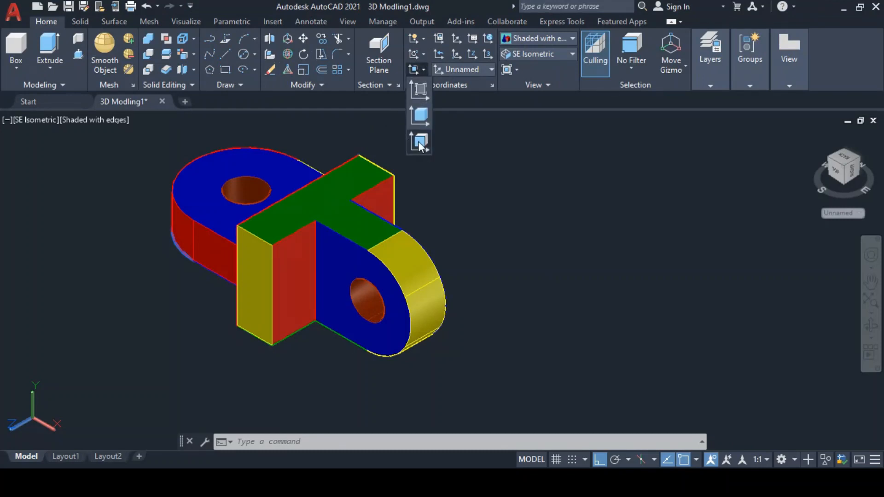
left_click(419, 145)
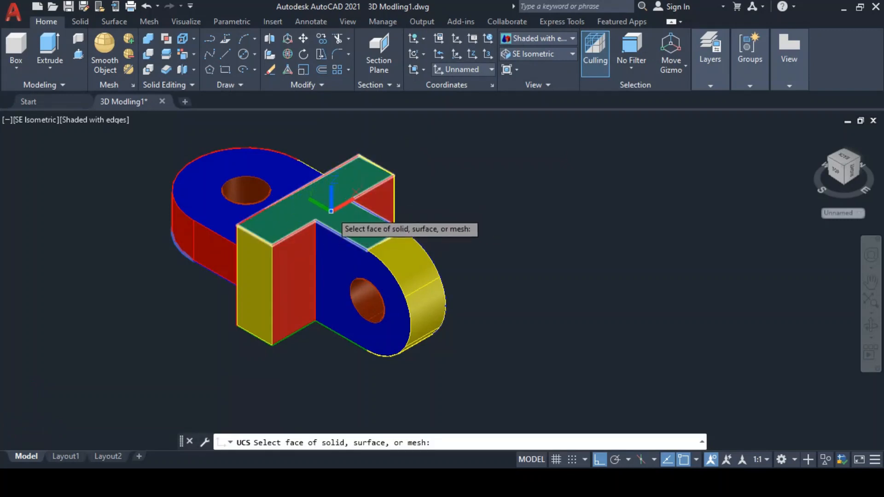
left_click(331, 211)
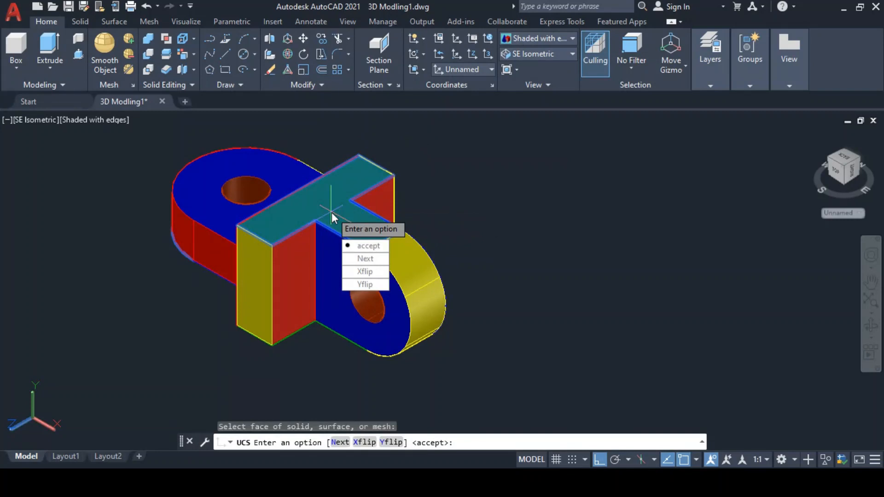
key("Return")
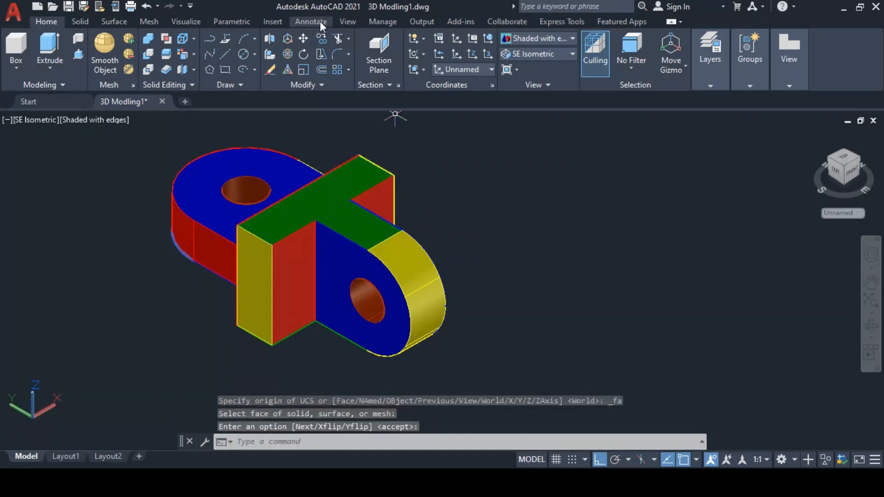
Add an aligned dimension for the full length of the green T-shaped top face, placing its line on the face
left_click(320, 22)
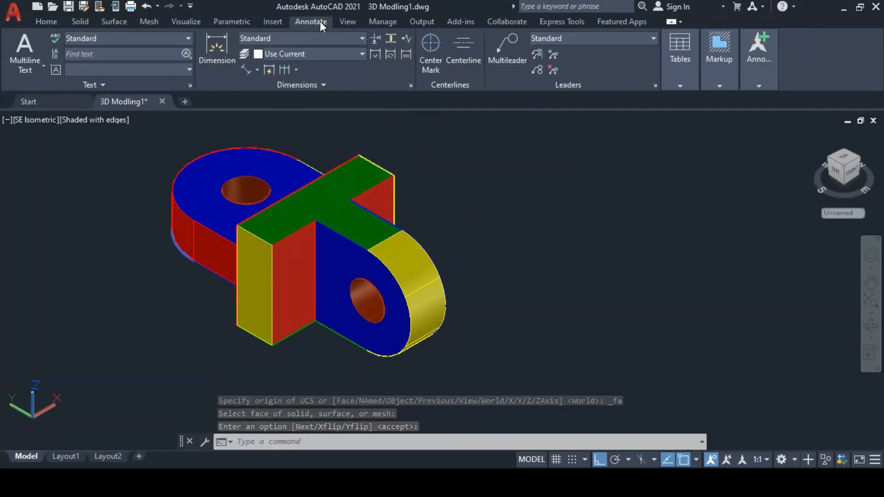
left_click(257, 70)
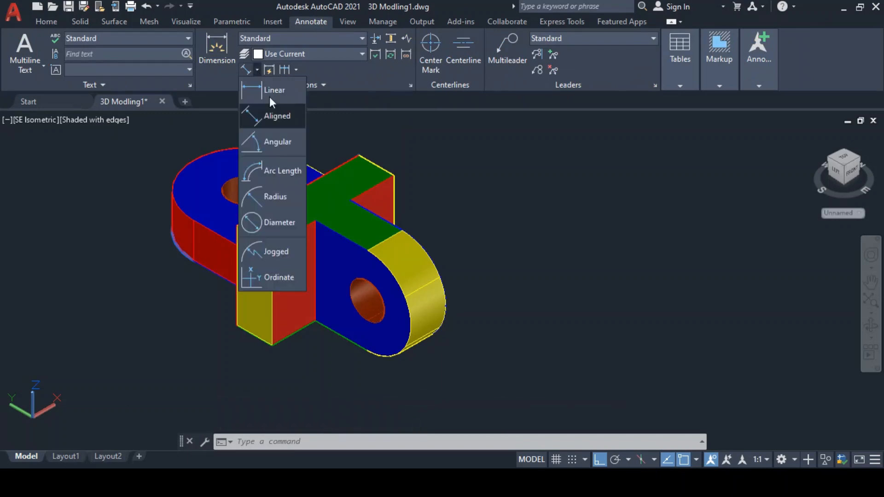
left_click(277, 119)
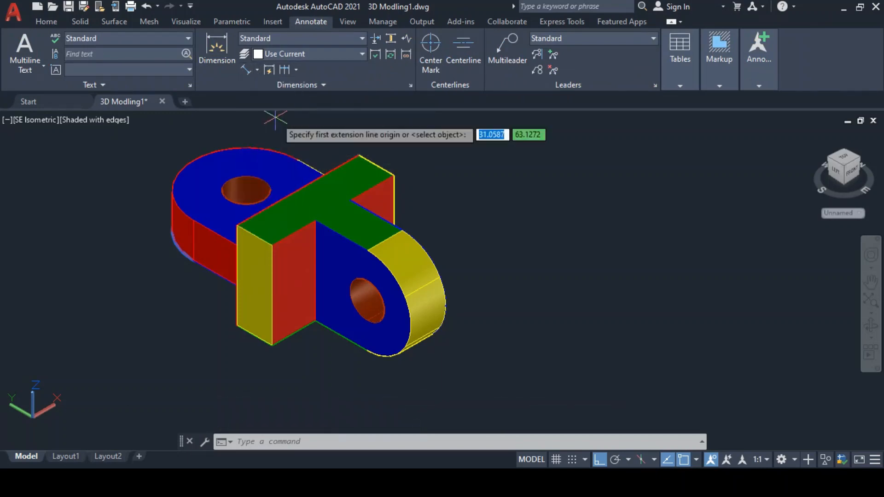
left_click(256, 238)
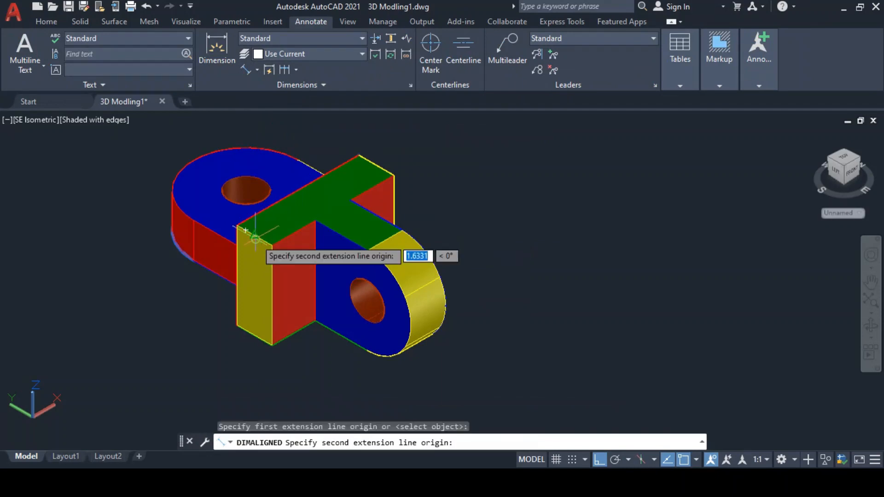
left_click(376, 165)
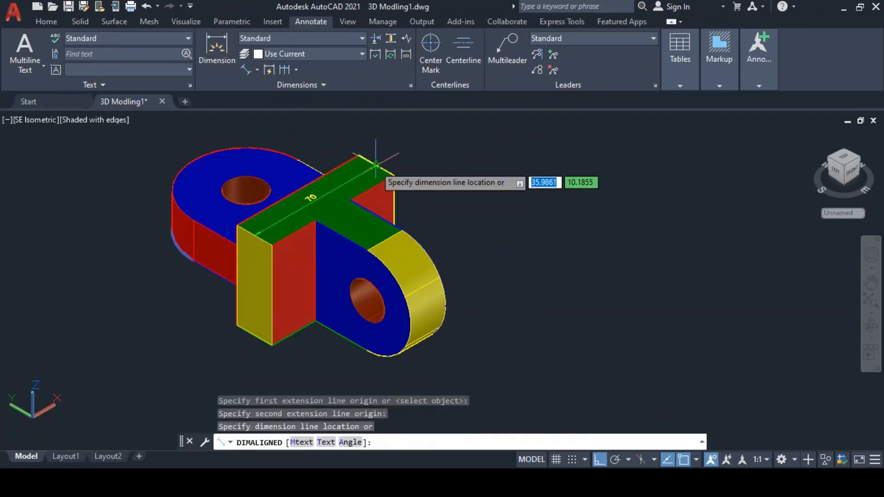
left_click(375, 165)
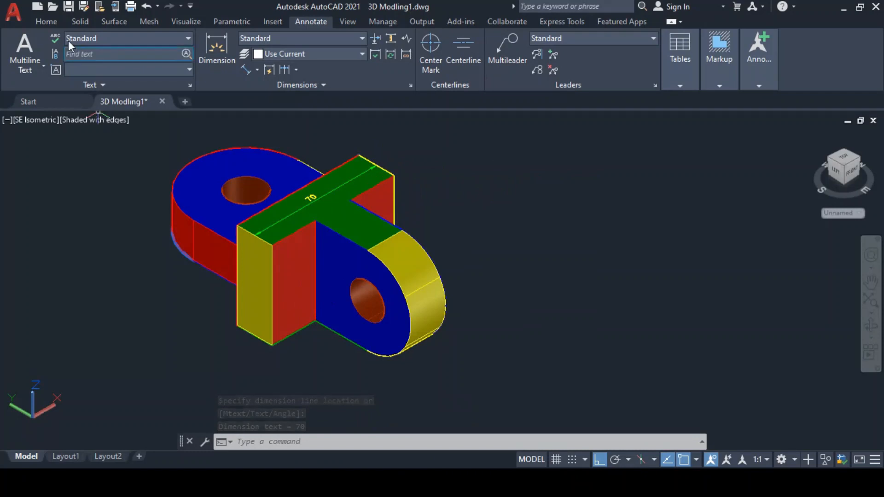
Align the UCS with the blue vertical face around the front lug's hole using the Face option
left_click(47, 23)
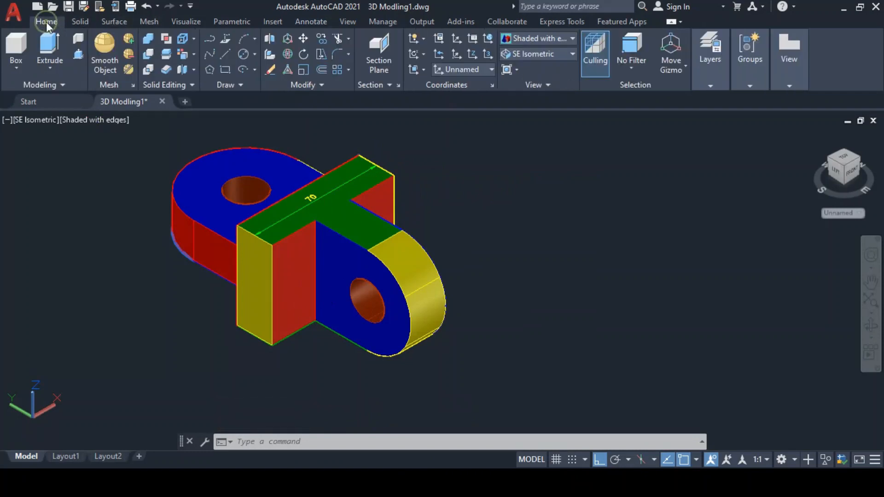
left_click(423, 71)
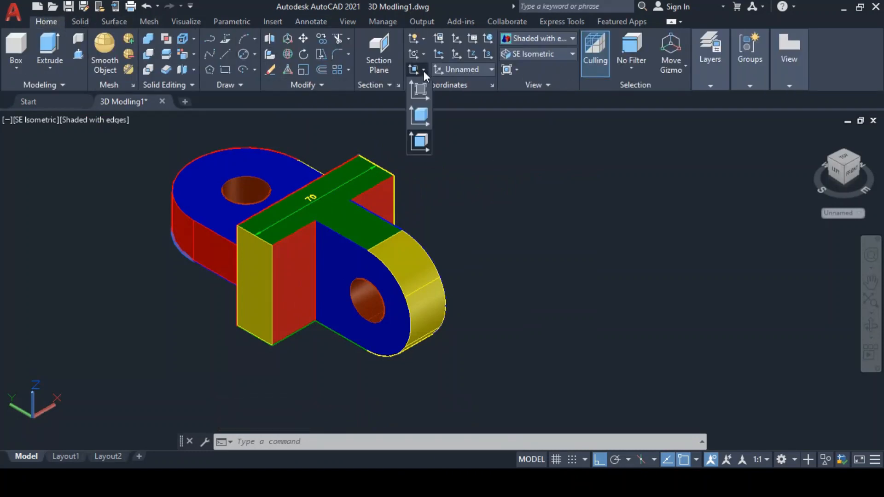
left_click(424, 142)
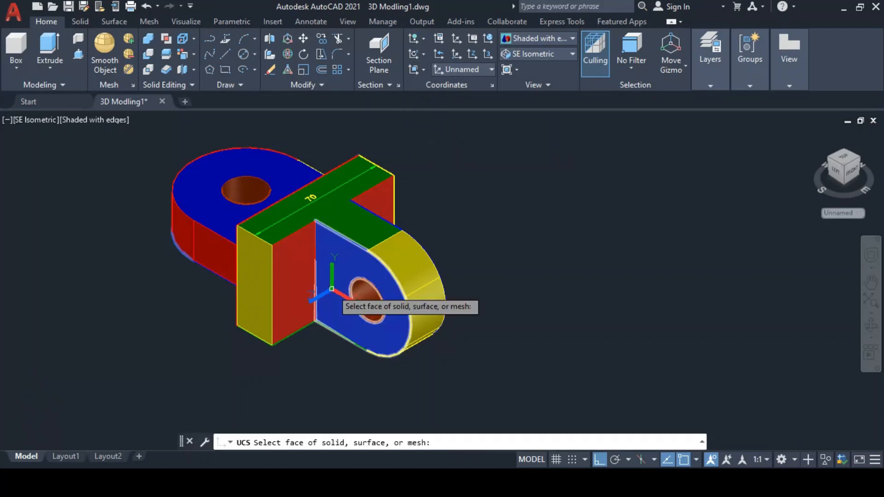
left_click(332, 290)
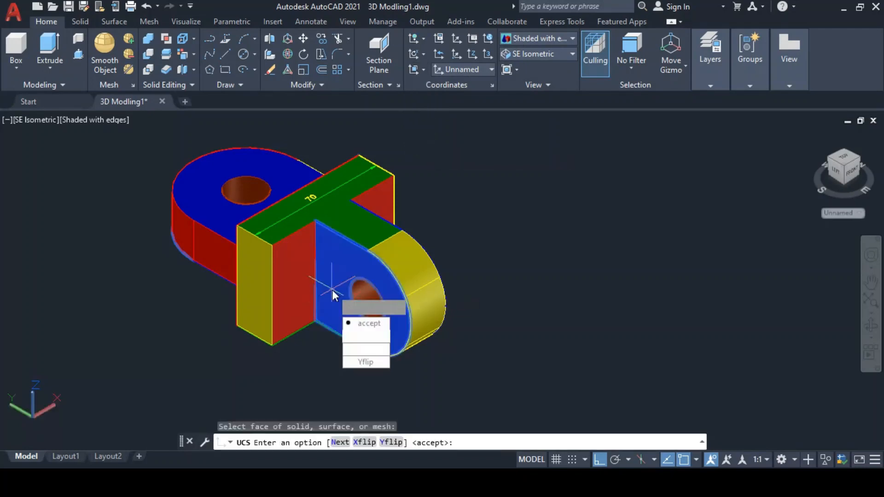
key("Return")
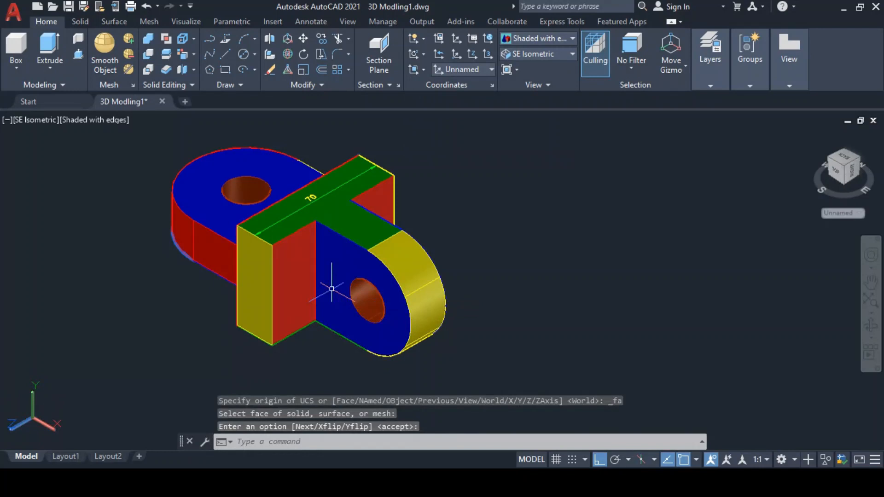
Add an aligned dimension to the straight lower edge of the front lug's blue face, placing it below the edge
left_click(305, 21)
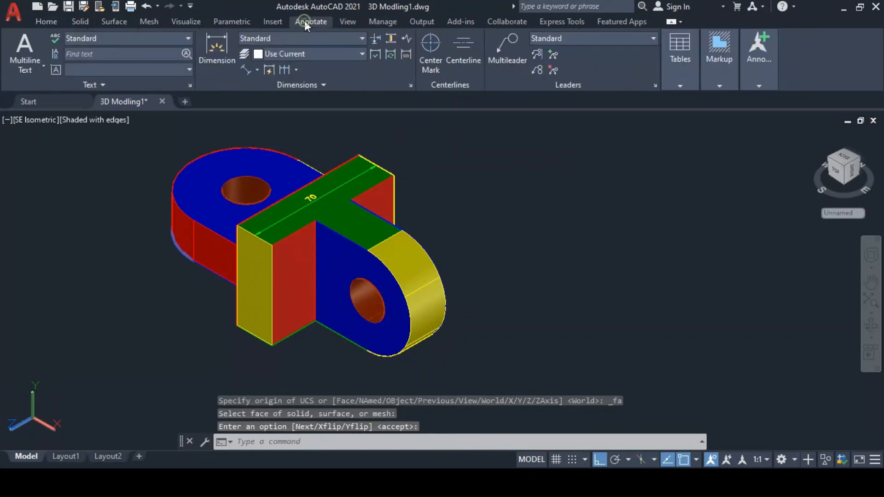
left_click(250, 73)
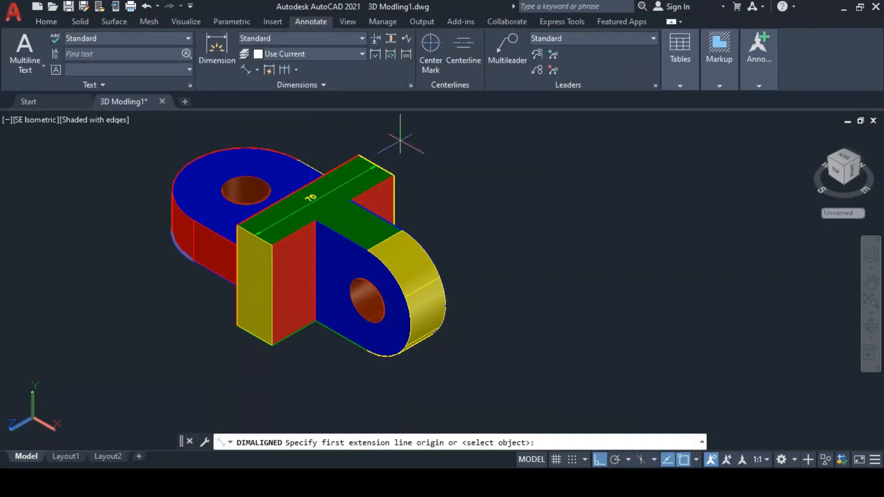
left_click(315, 319)
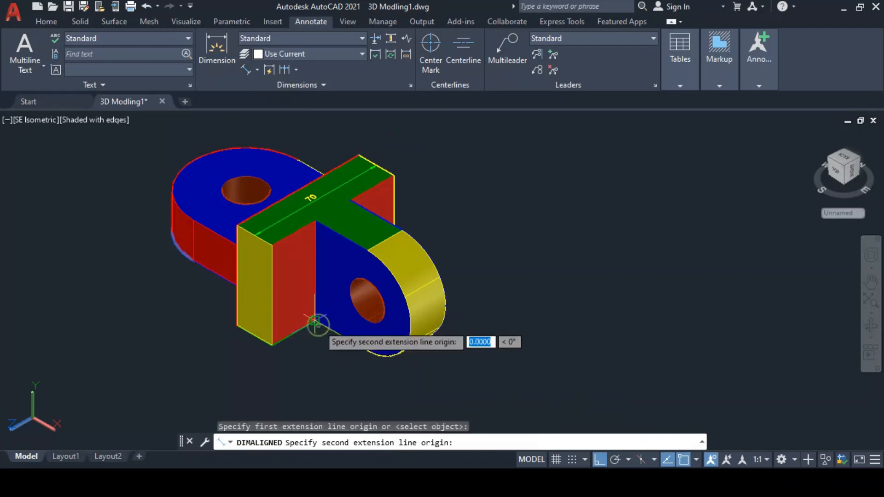
left_click(367, 351)
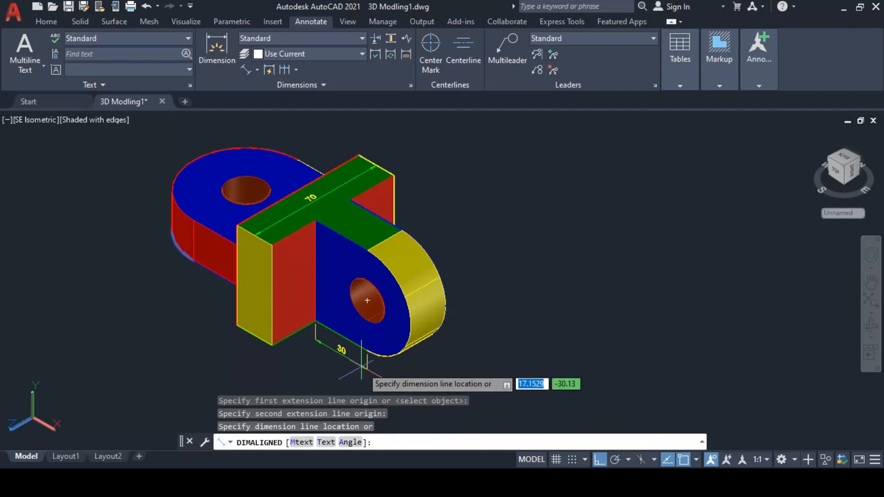
left_click(362, 366)
Try to align the UCS by picking at the yellow end face of the crossbar with the Face option
left_click(46, 21)
left_click(422, 69)
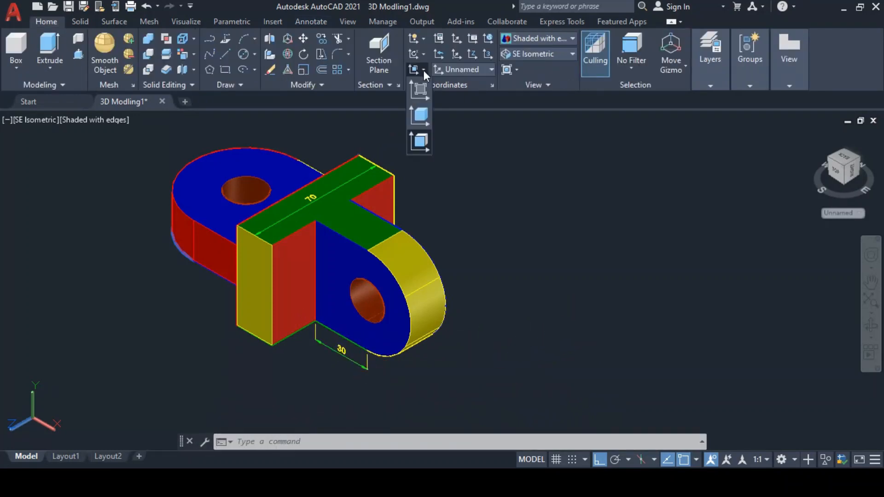
left_click(424, 142)
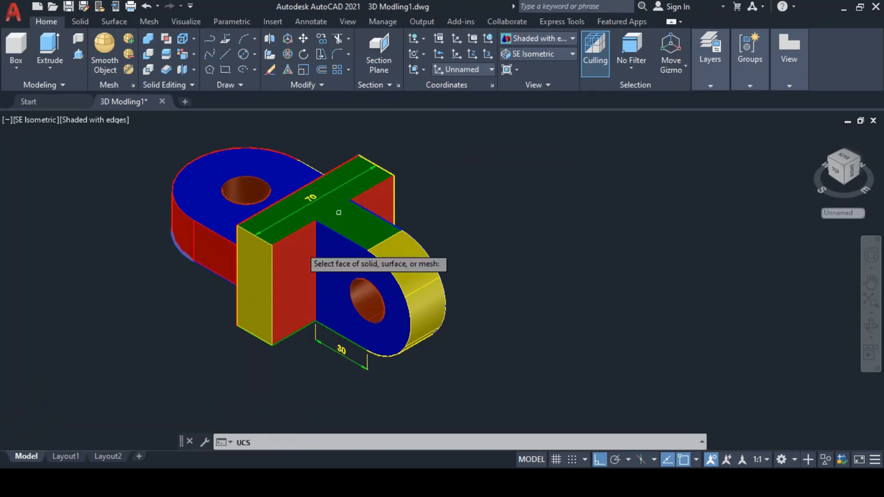
left_click(249, 292)
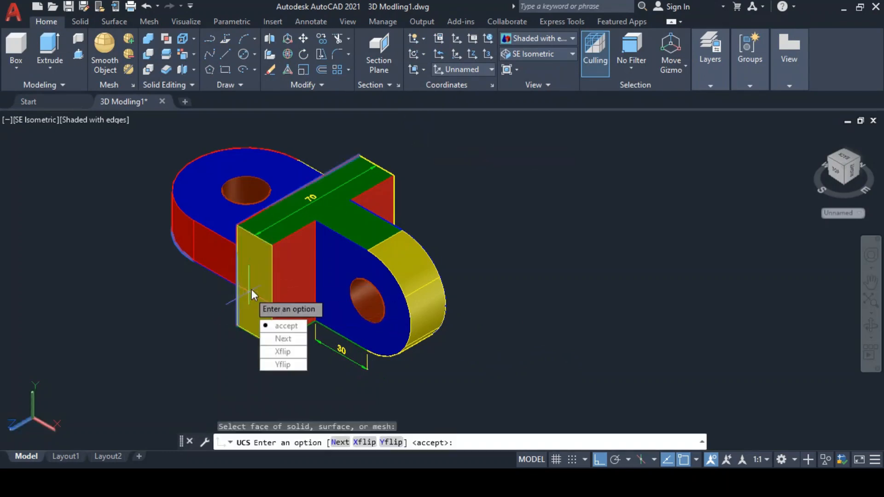
key("Return")
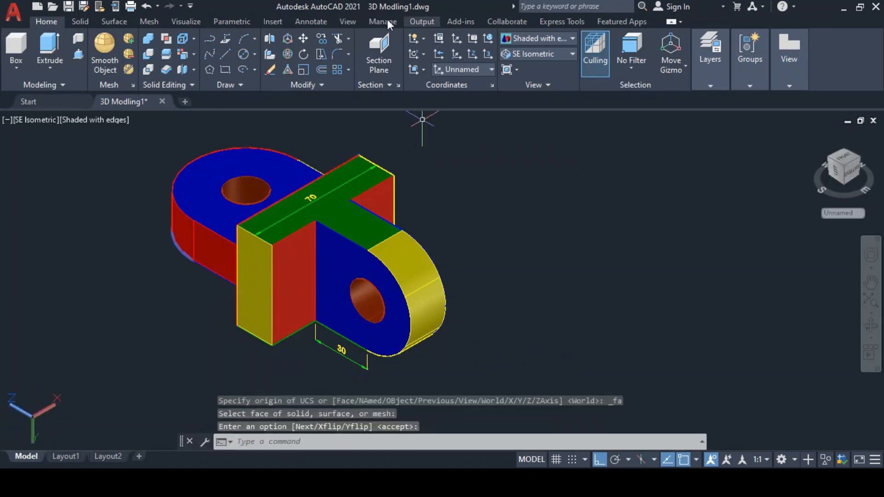
Align the UCS with the red vertical face between the yellow end and the front lug using the Face option
left_click(311, 21)
left_click(246, 70)
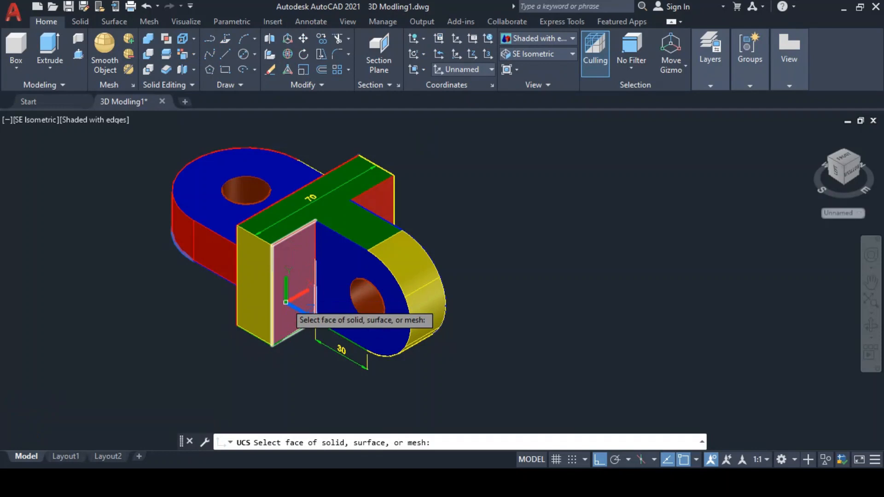
left_click(286, 303)
key("Return")
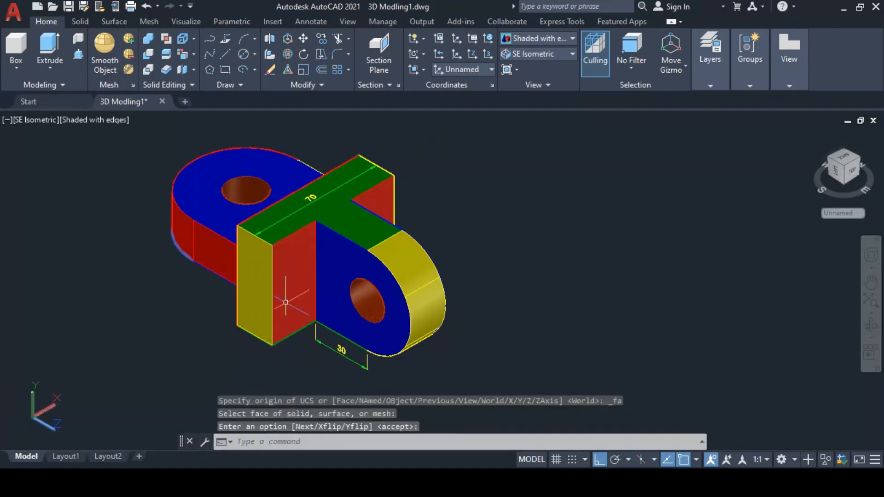
Add an aligned dimension to the lower edge of the red vertical face, placing it below the edge
left_click(311, 21)
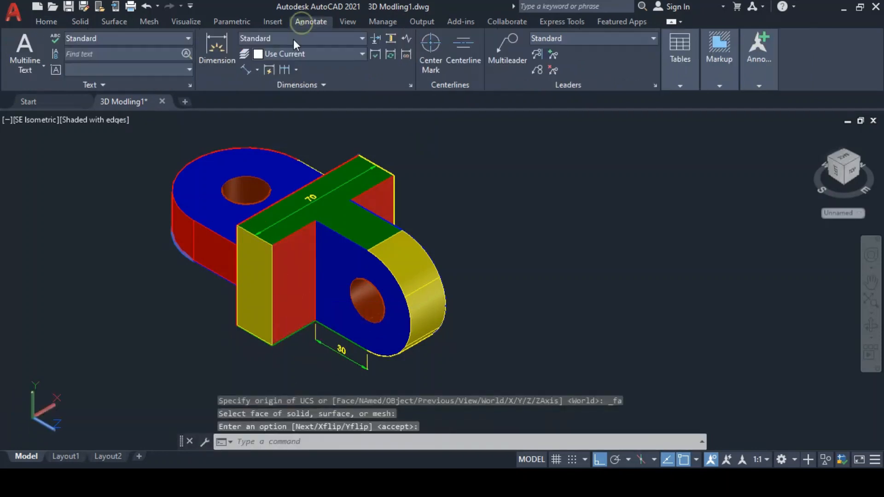
left_click(249, 71)
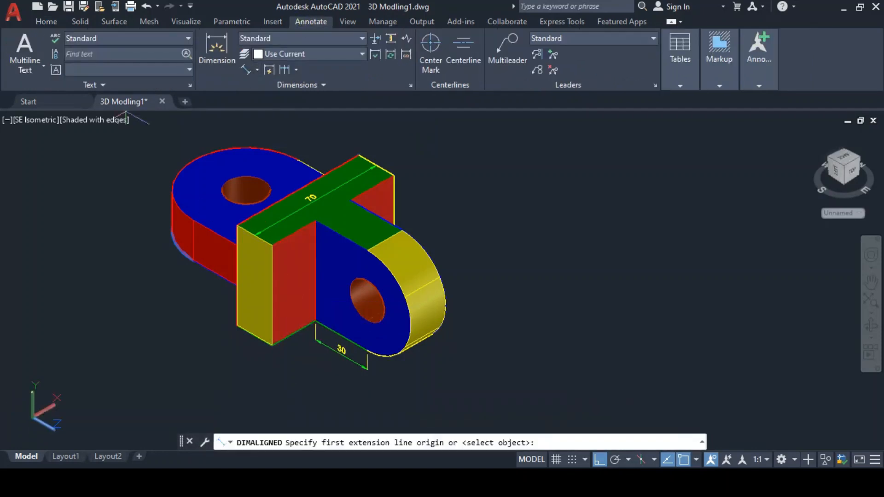
left_click(311, 324)
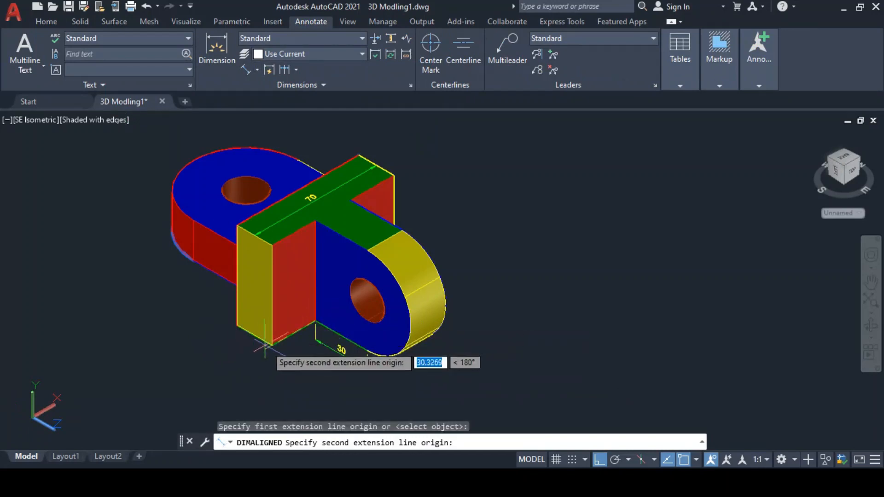
left_click(271, 345)
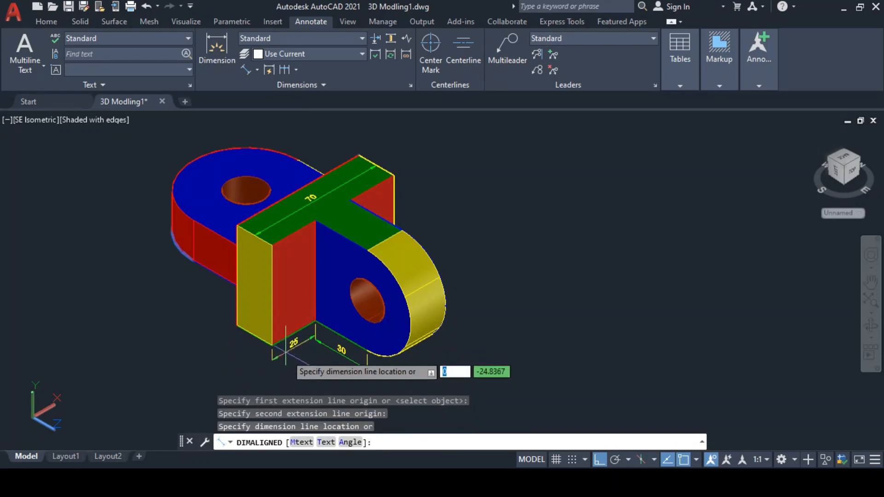
left_click(288, 355)
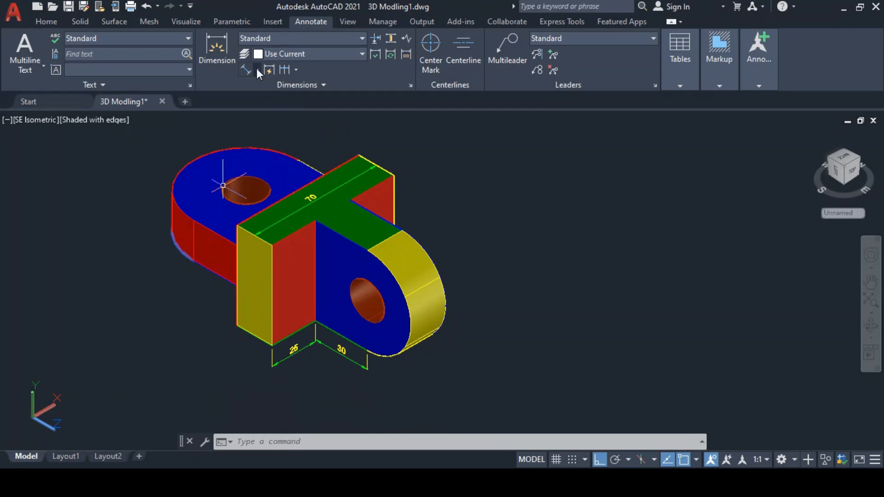
Align the UCS with the blue top face of the rounded rear lug using the Face option
left_click(47, 21)
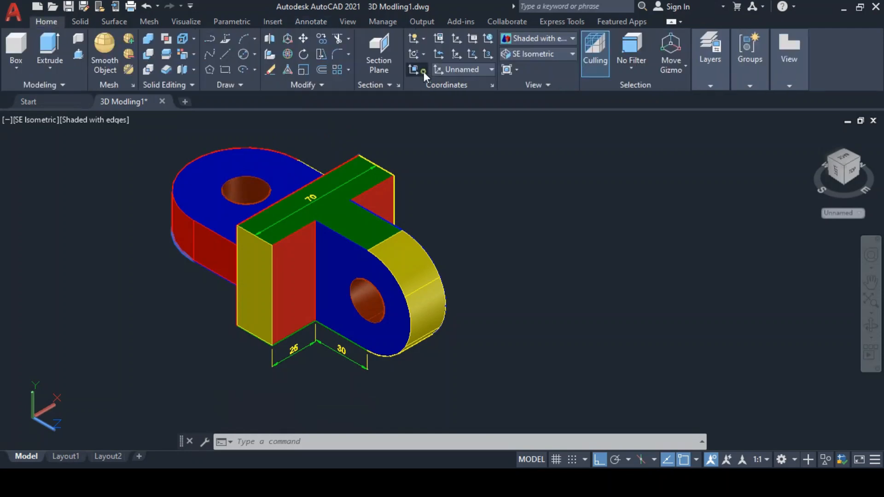
left_click(423, 71)
left_click(425, 142)
left_click(212, 175)
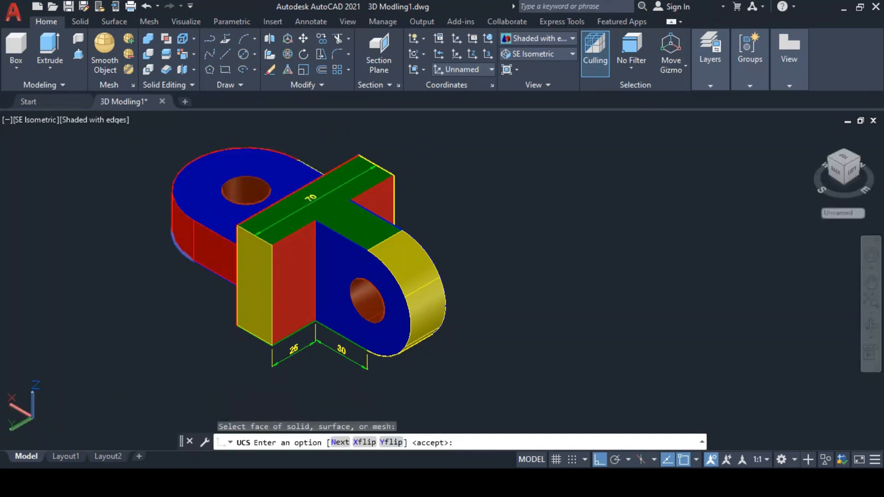
key("Return")
Add a diameter dimension to the hole in the rear lug's top face, placing its text inside the hole
left_click(311, 21)
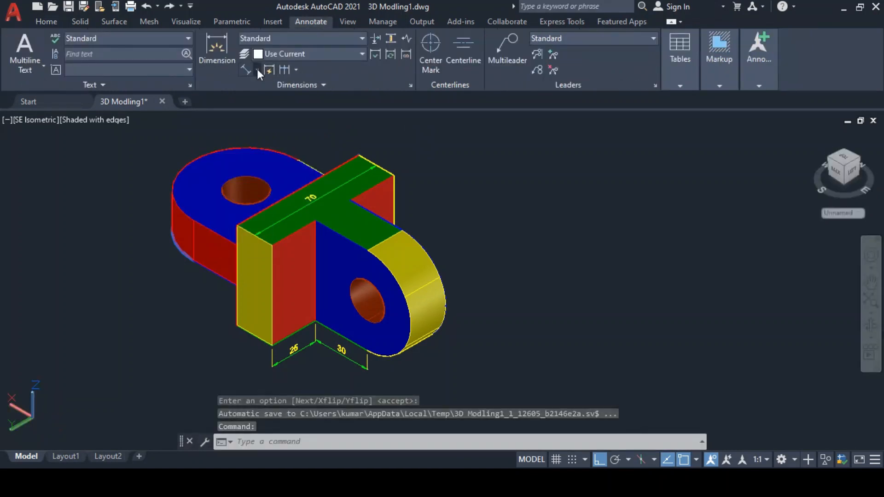
left_click(257, 69)
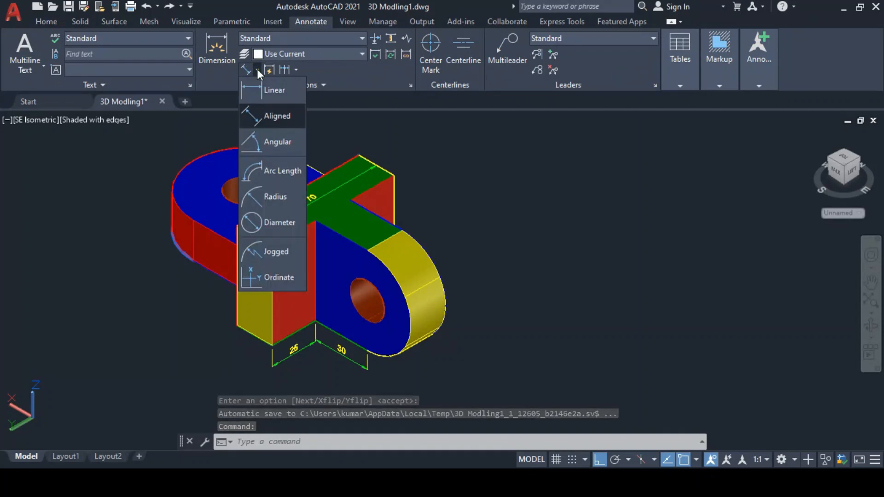
left_click(276, 224)
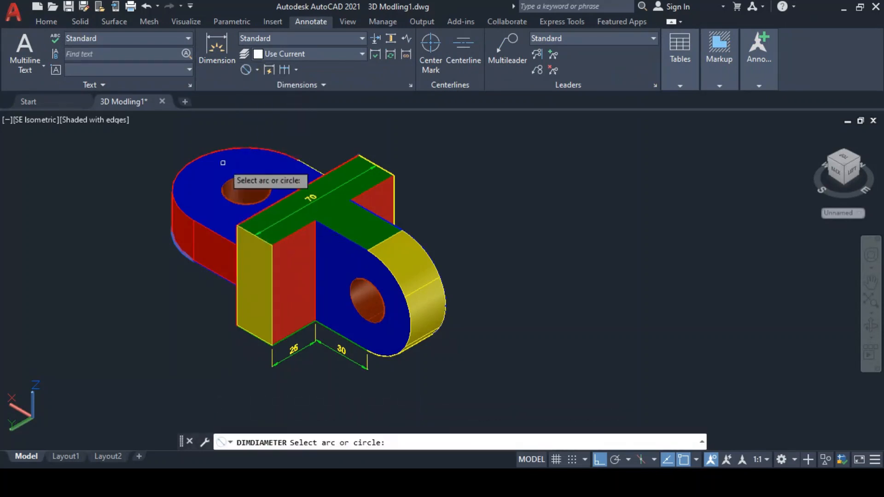
left_click(222, 188)
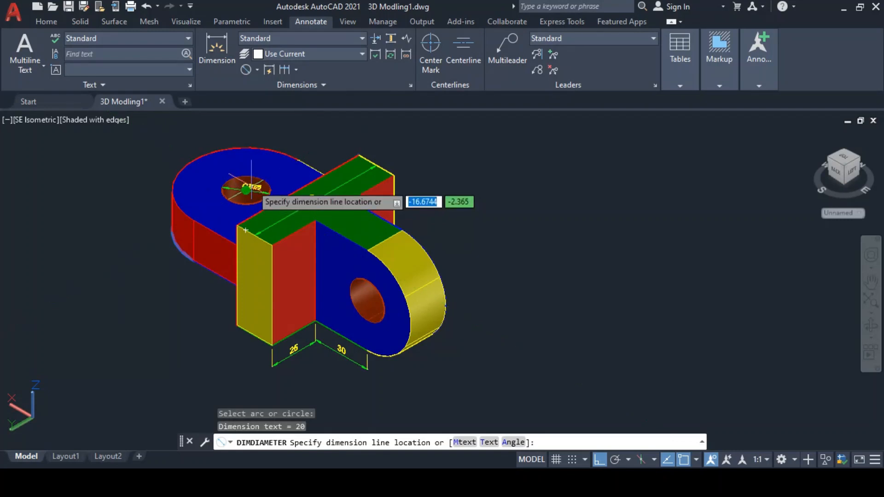
left_click(247, 189)
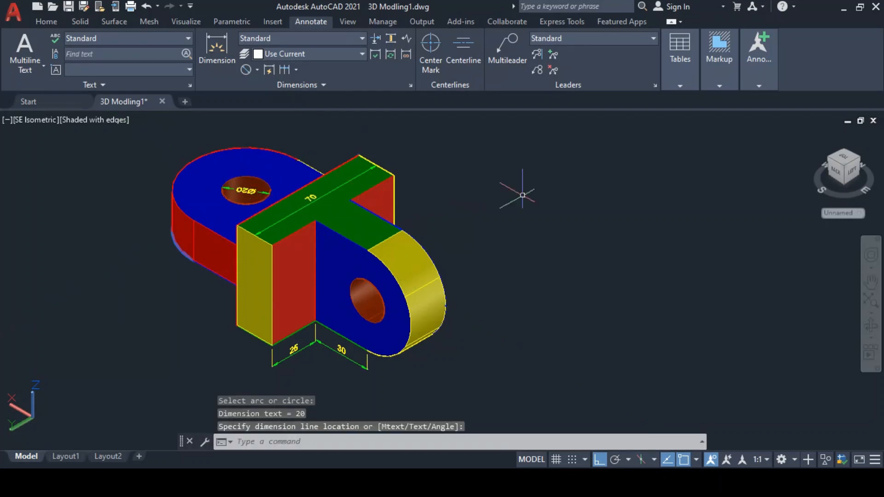
key("Escape")
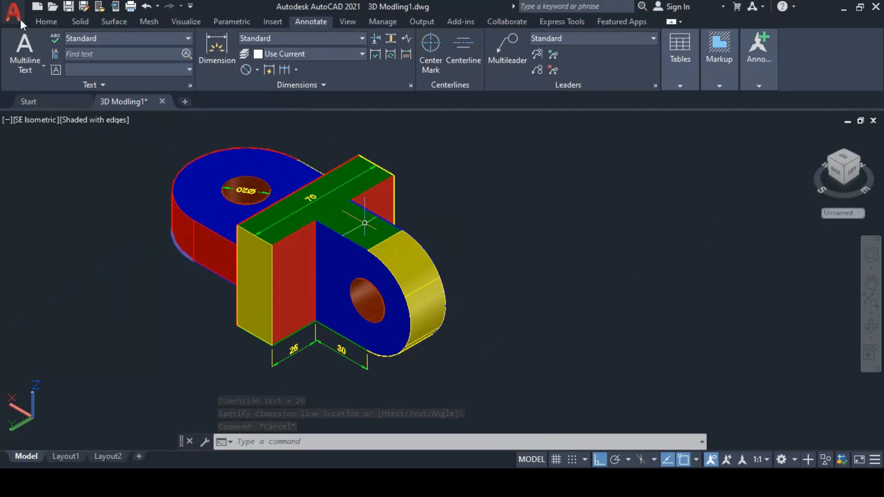
left_click(41, 21)
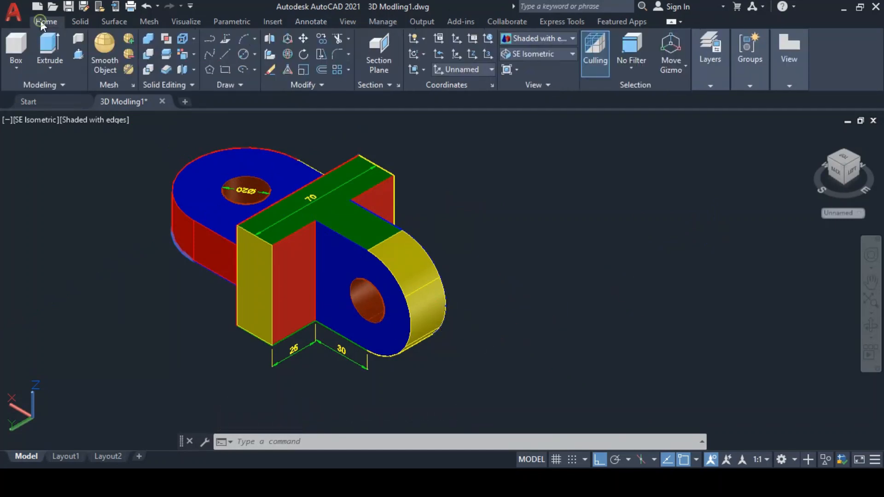
left_click(422, 69)
left_click(419, 141)
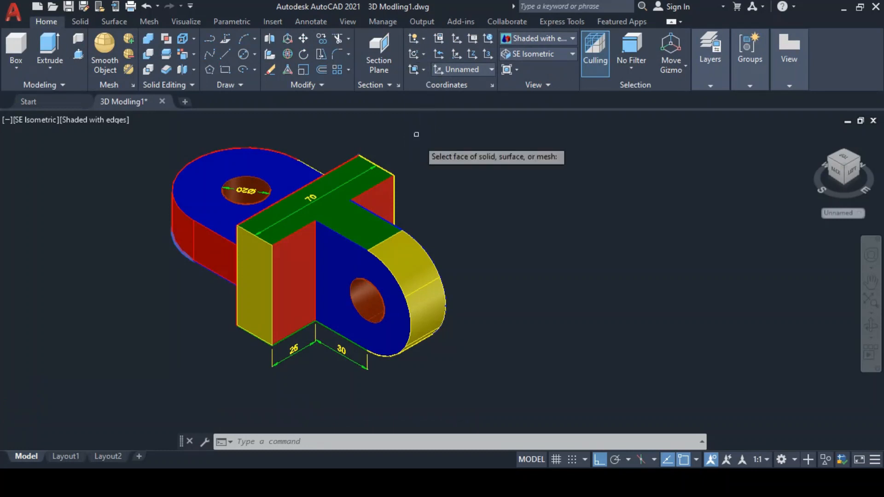
key("Escape")
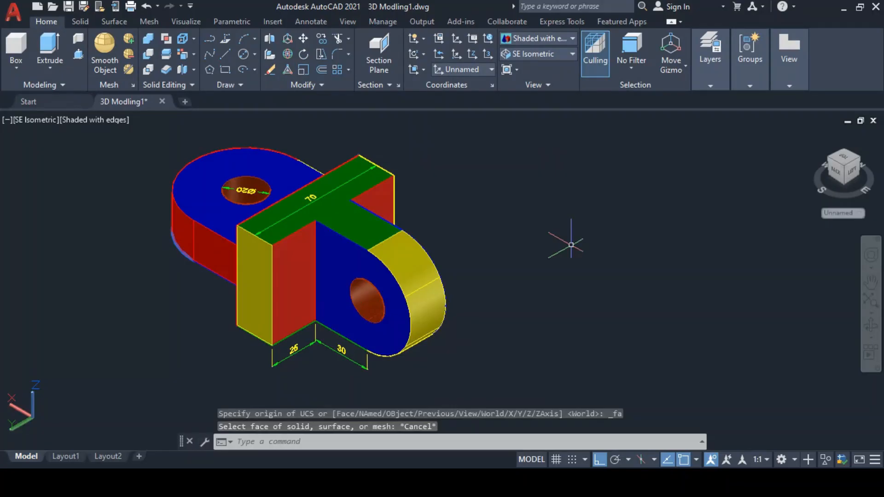